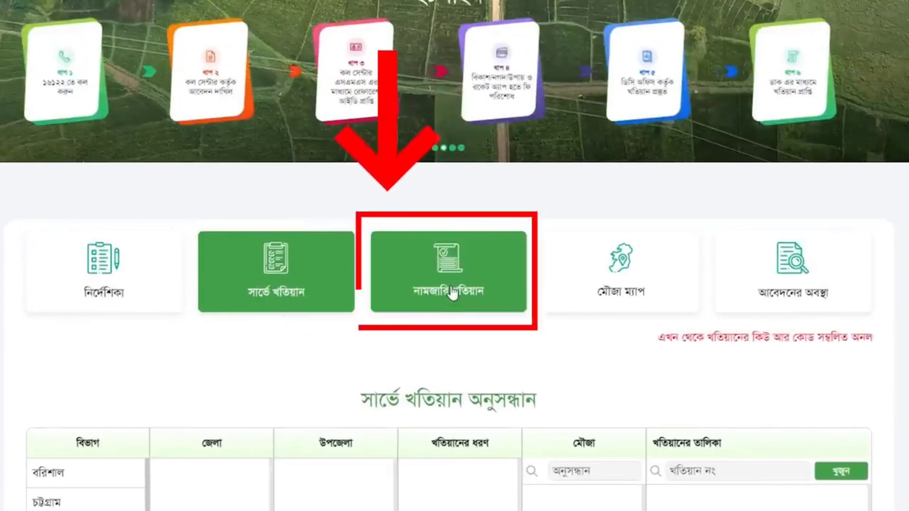
- Filter namjari khatians to ঢাকা division, কিশোরগঞ্জ district and upazila, mouza 4-ভাটগাও, and browse the results
left_click(453, 294)
scroll(450, 286, "down", 5)
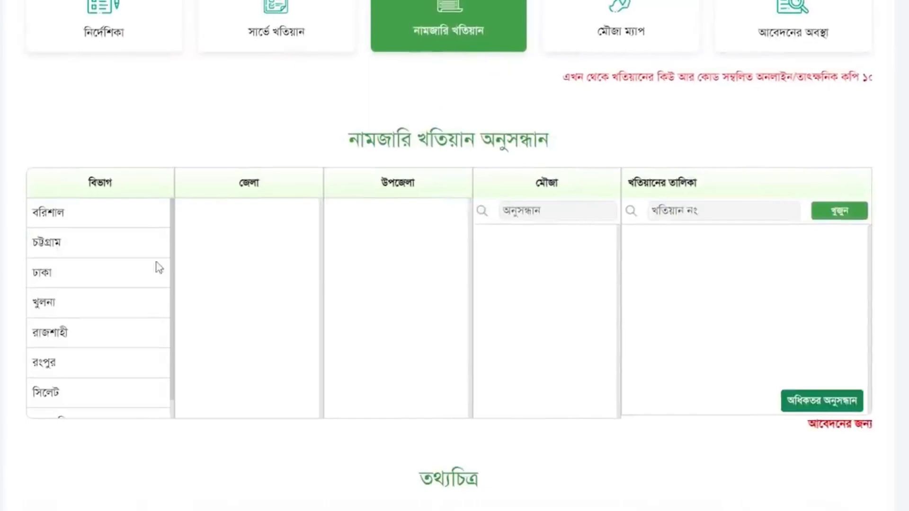
left_click(61, 276)
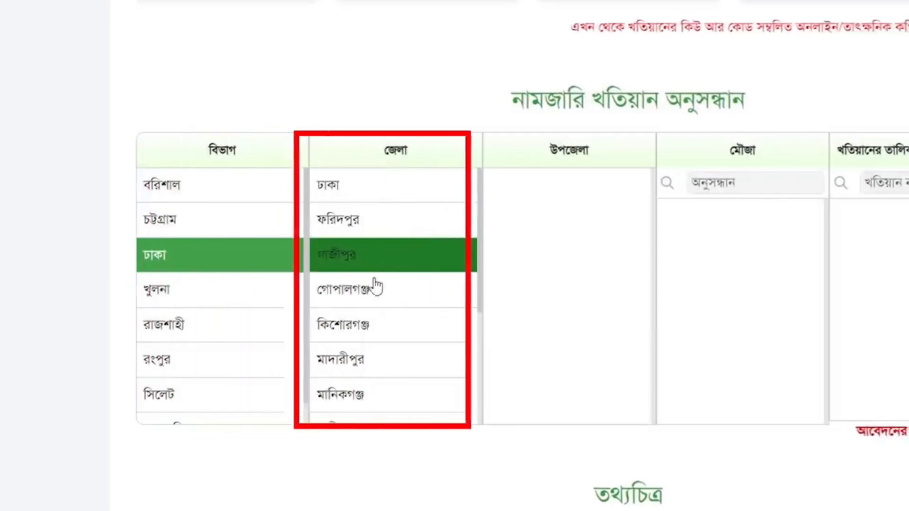
left_click(369, 324)
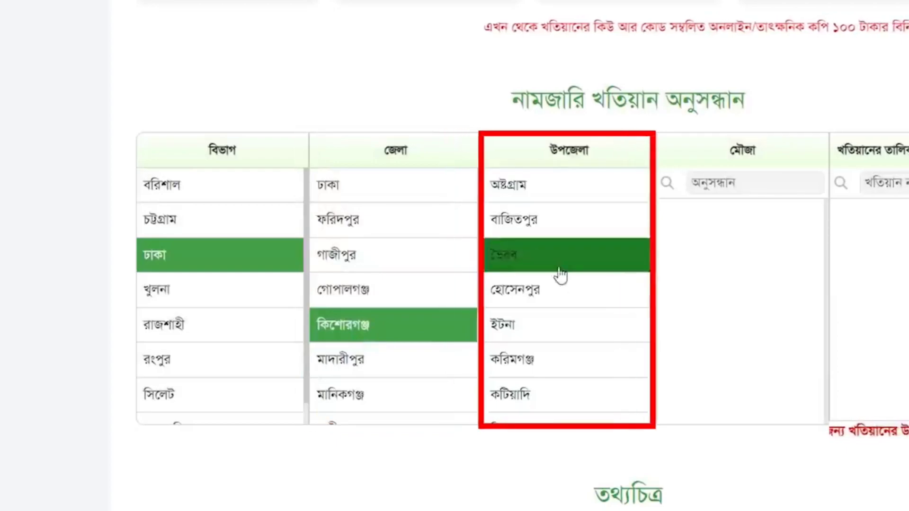
scroll(564, 365, "down", 2)
left_click(557, 361)
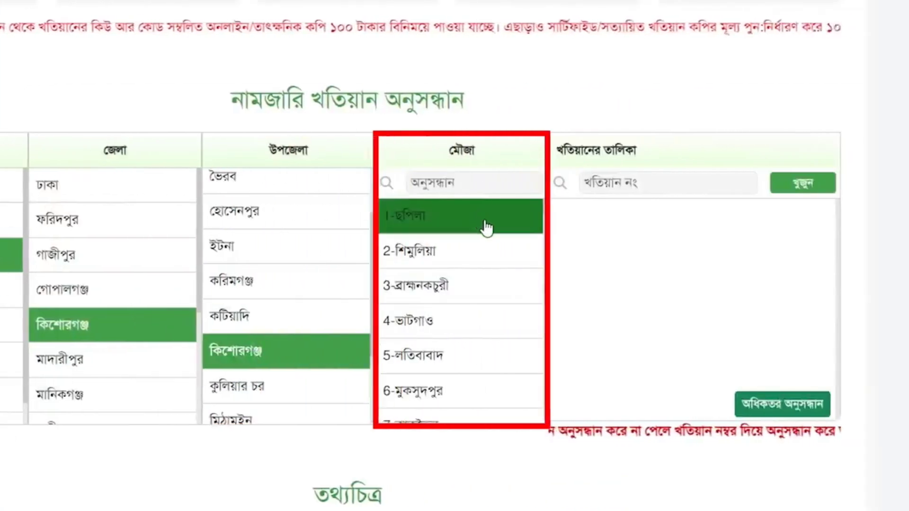
left_click(479, 328)
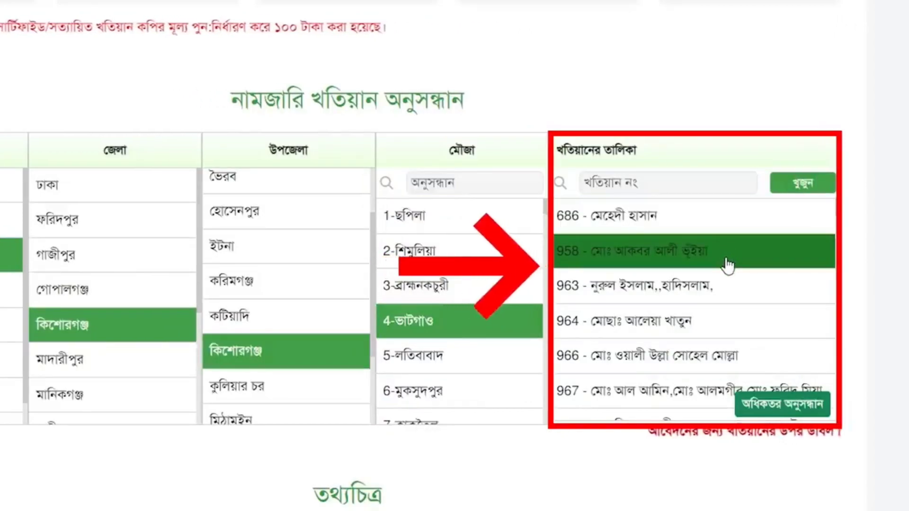
scroll(727, 266, "down", 5)
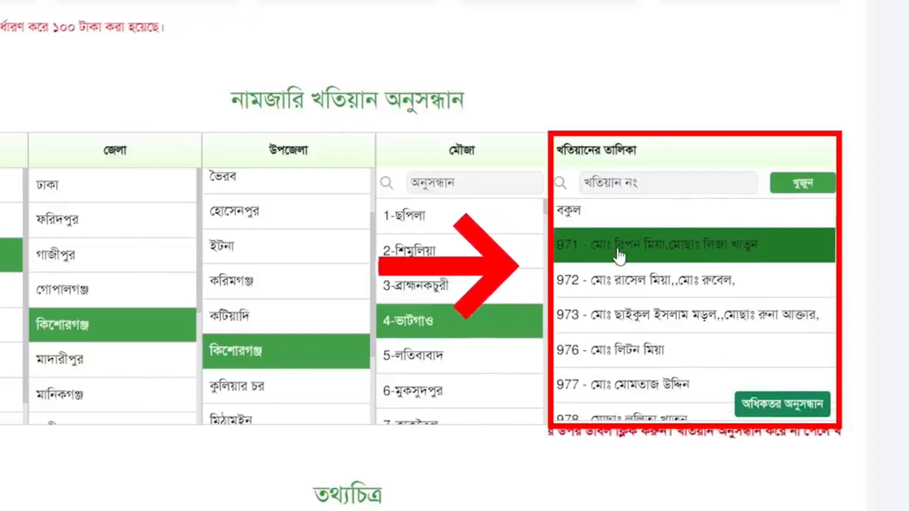
scroll(626, 279, "down", 6)
scroll(633, 294, "down", 6)
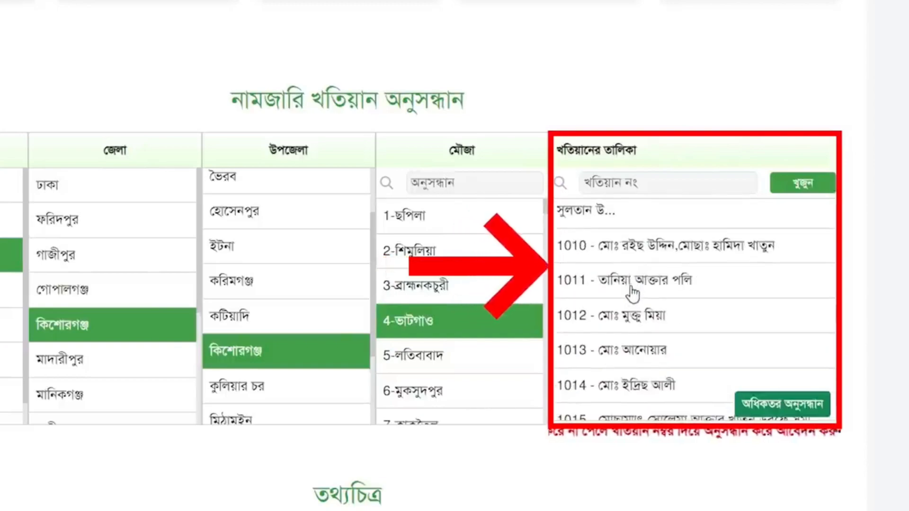
scroll(633, 295, "down", 6)
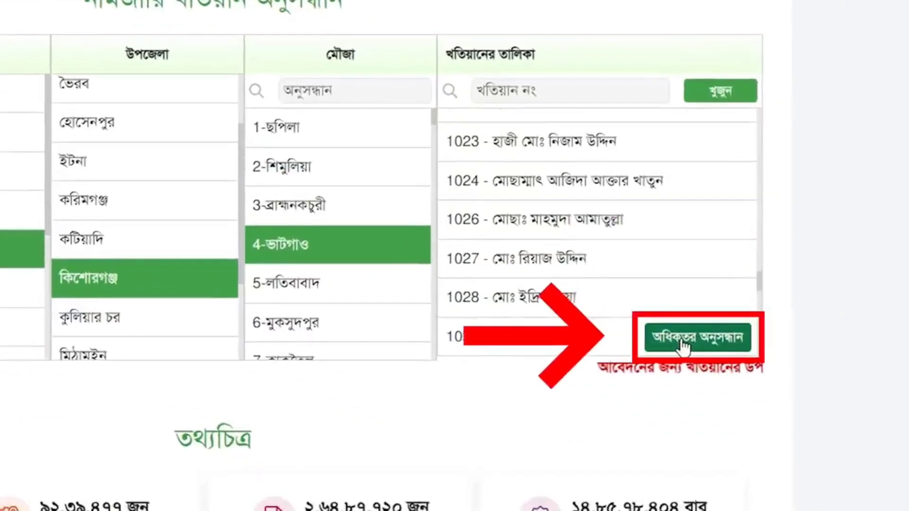
- Run an advanced search by the owner's name and open khatian 1029's lineage page
left_click(683, 348)
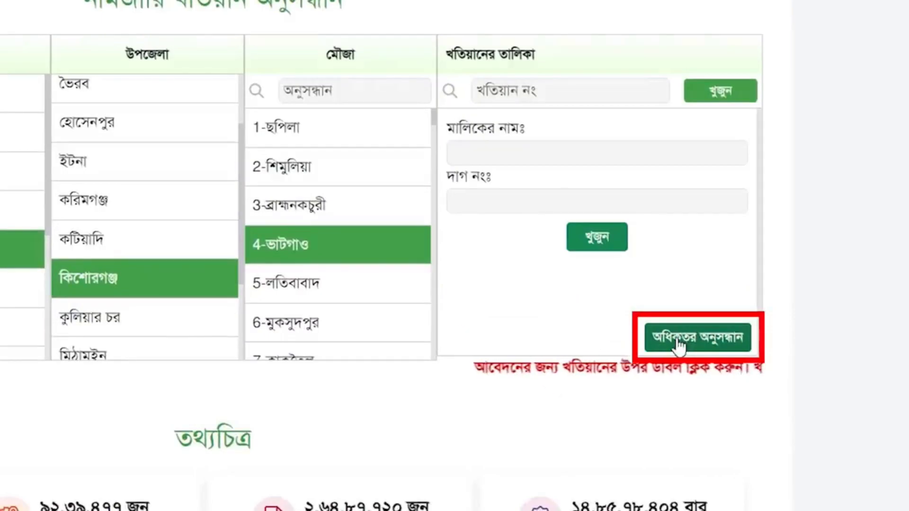
left_click(505, 204)
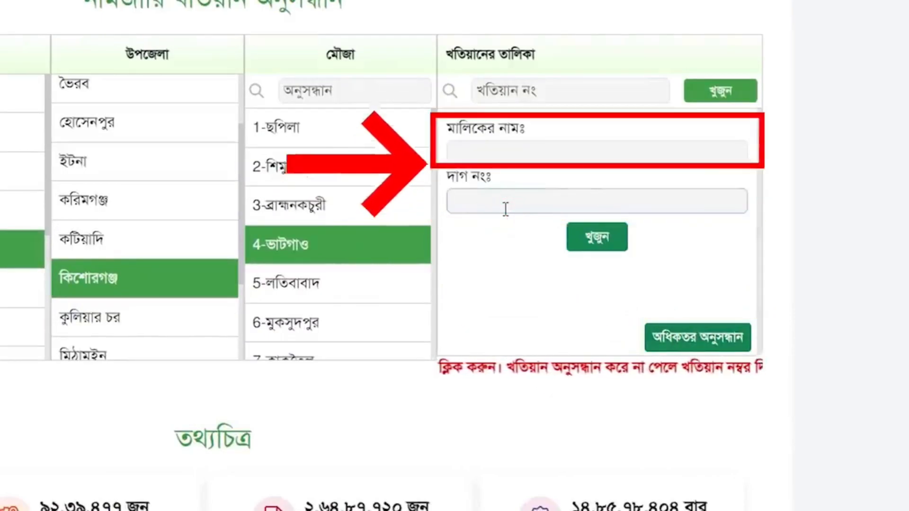
left_click(473, 152)
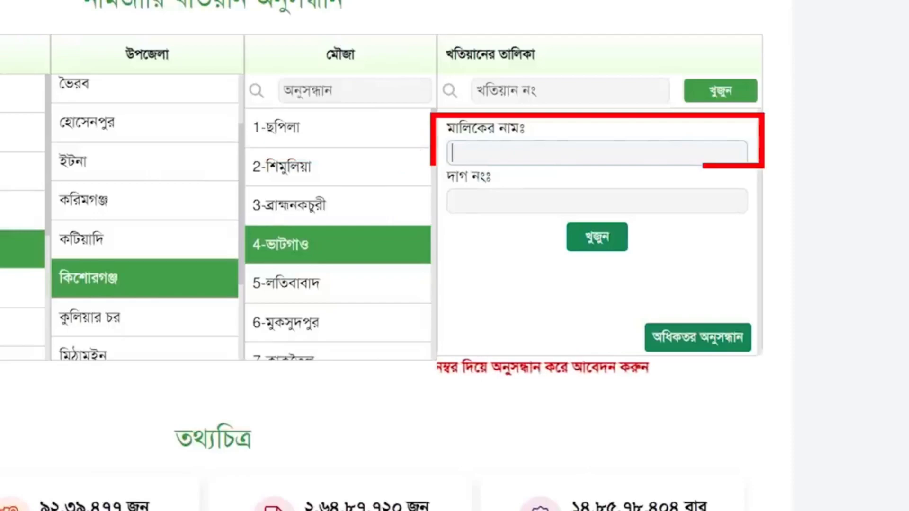
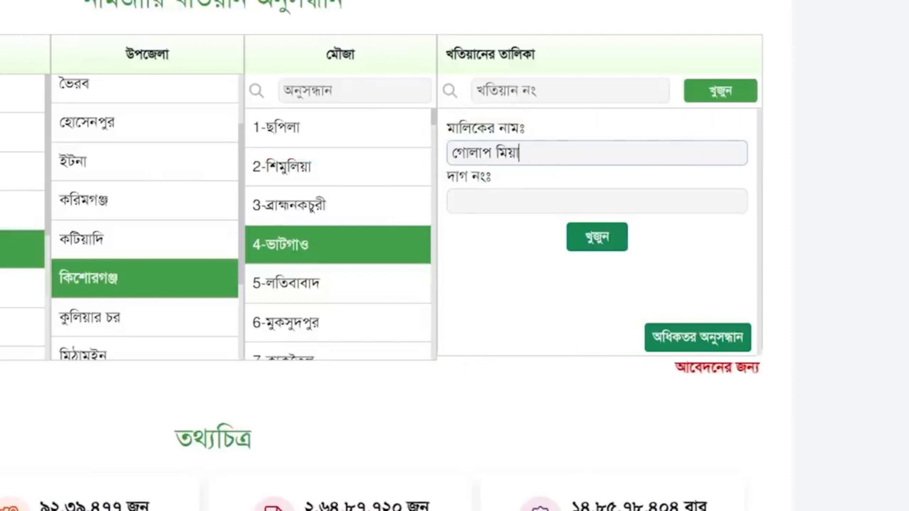
left_click(604, 237)
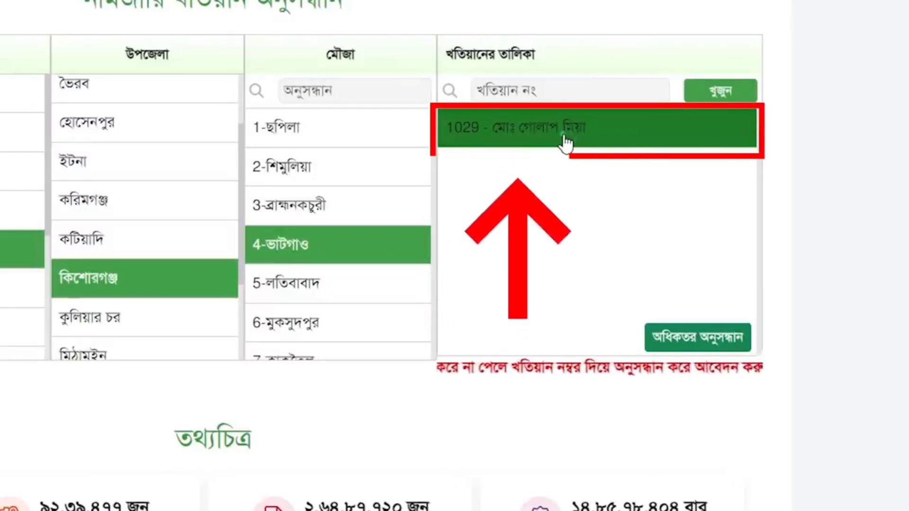
left_click(569, 139)
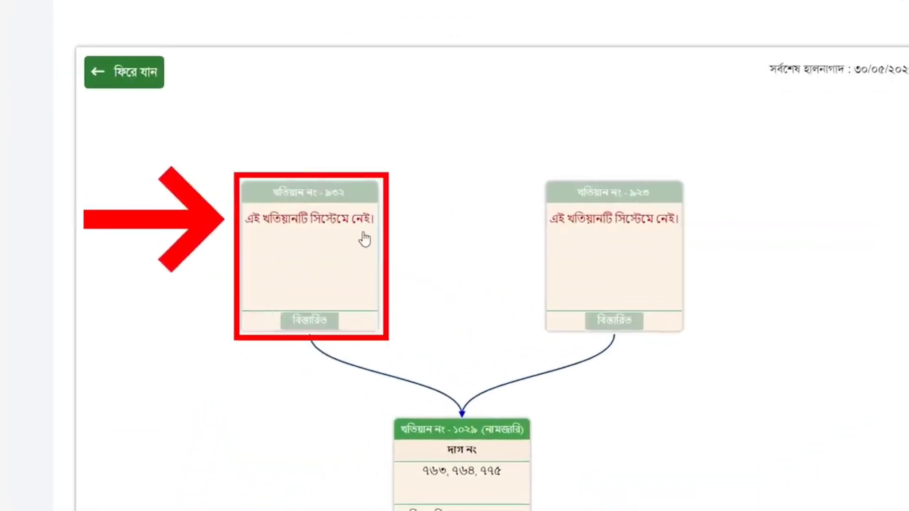
- View khatian 1029's details: dags ৭৬৩, ৭৬৪, ৭৭৫ from parent khatians ৯৩২, ৯২৩
scroll(610, 320, "down", 2)
scroll(610, 321, "down", 3)
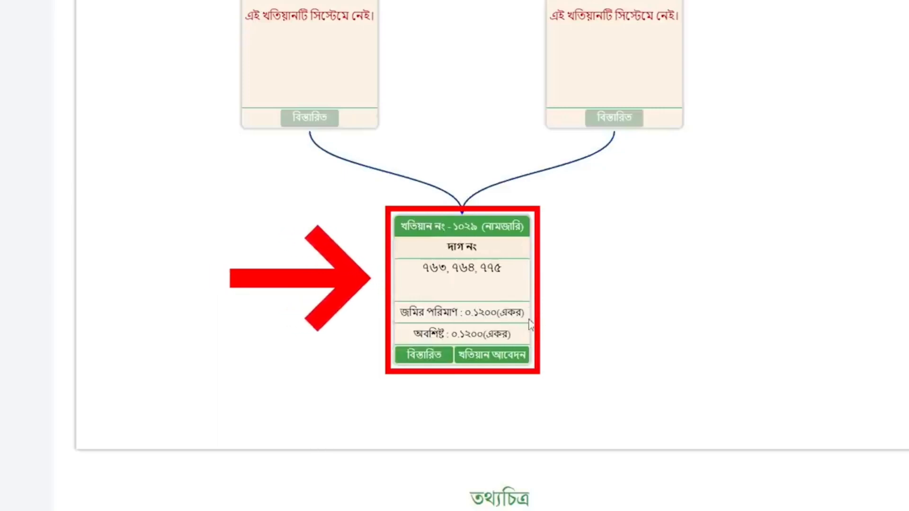
left_click(423, 356)
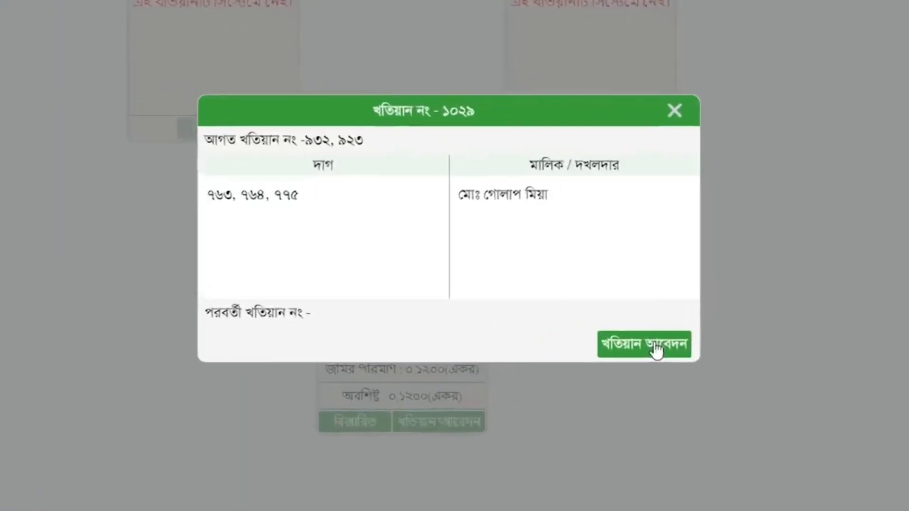
- Start the khatian 1029 application and verify the applicant's NID, birth date and mobile number
left_click(657, 351)
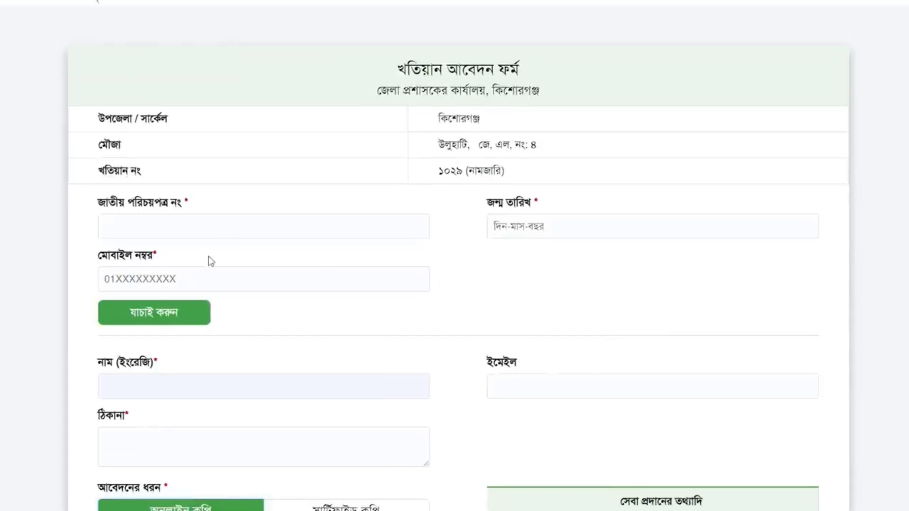
left_click(153, 232)
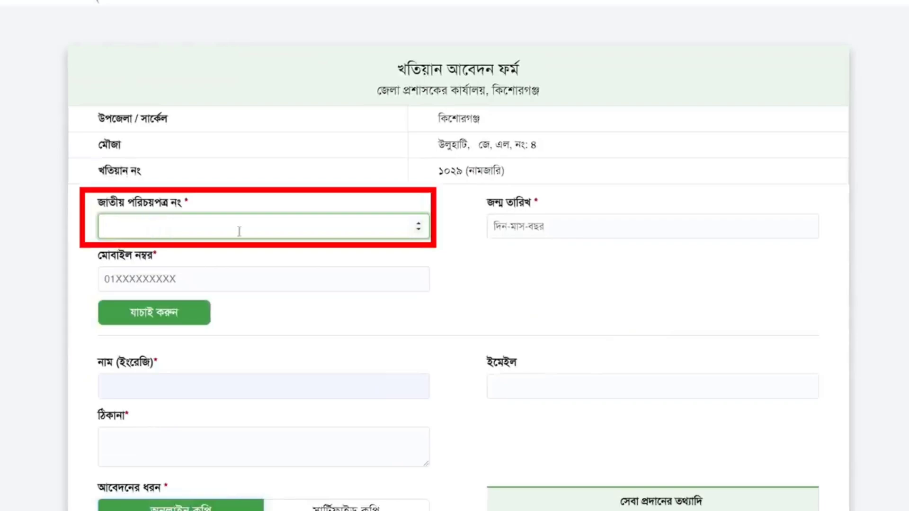
left_click(536, 235)
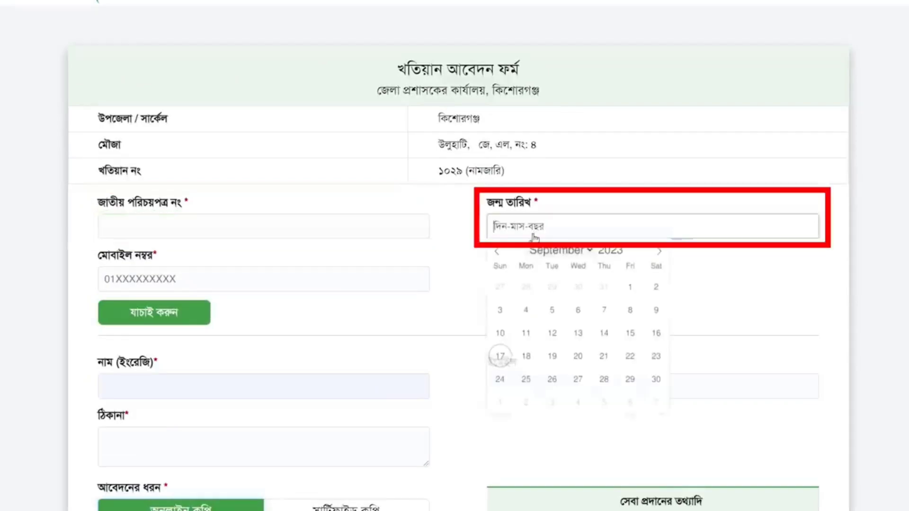
left_click(162, 283)
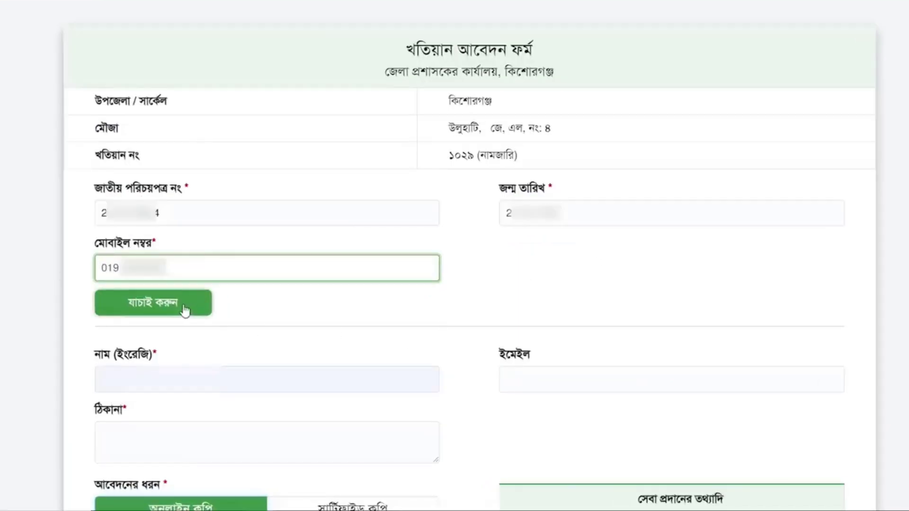
left_click(184, 310)
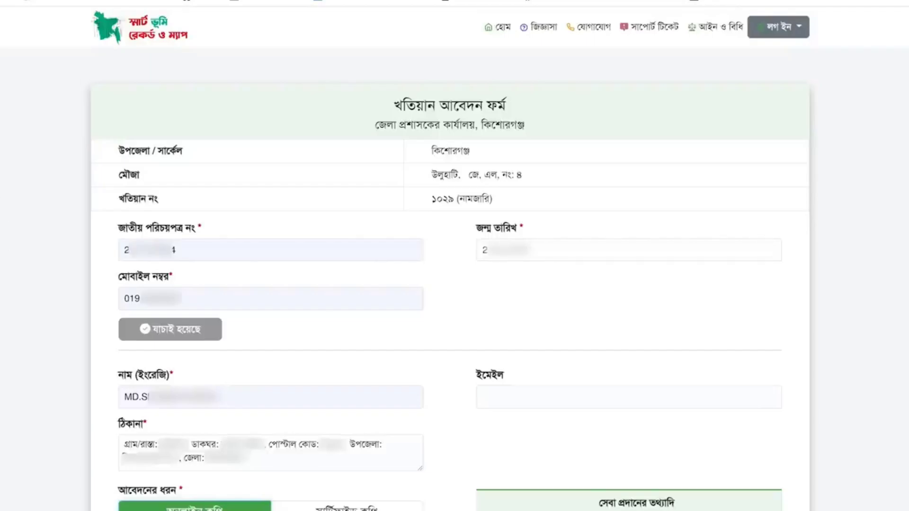
scroll(450, 259, "down", 5)
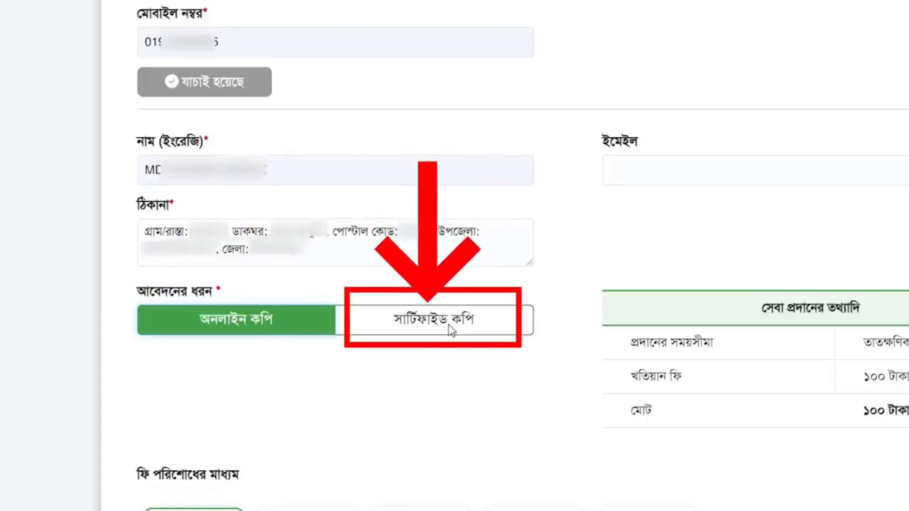
left_click(448, 325)
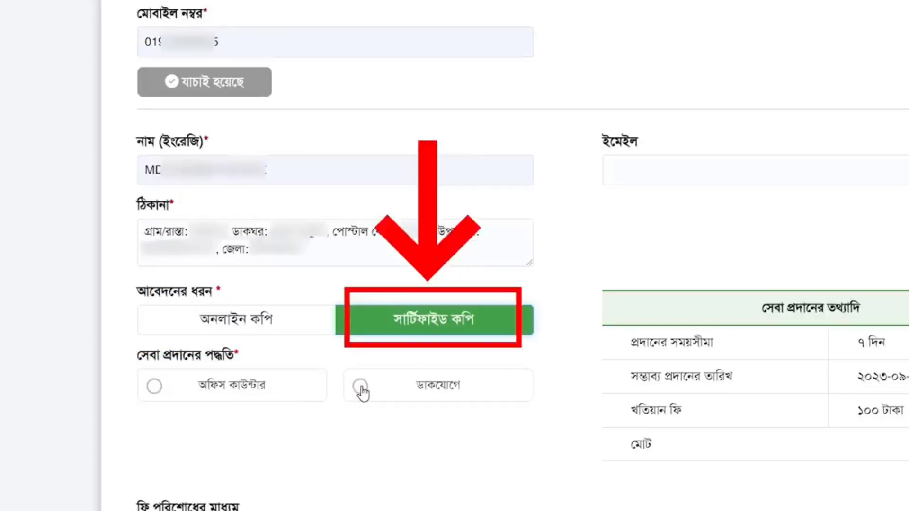
left_click(255, 323)
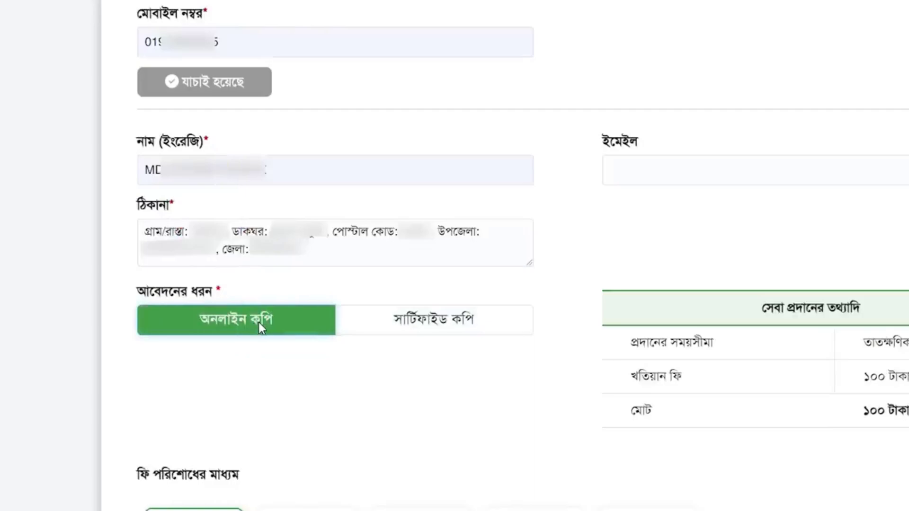
scroll(258, 322, "down", 5)
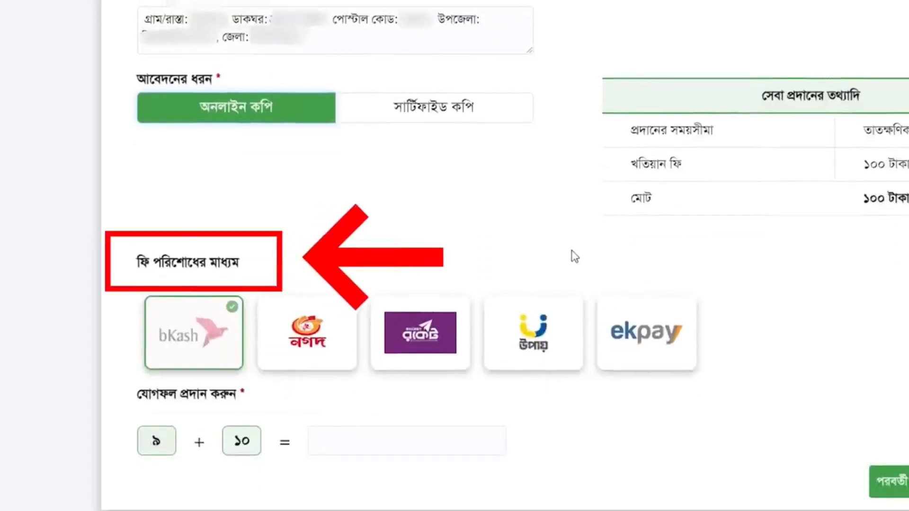
left_click_drag(864, 199, 908, 202)
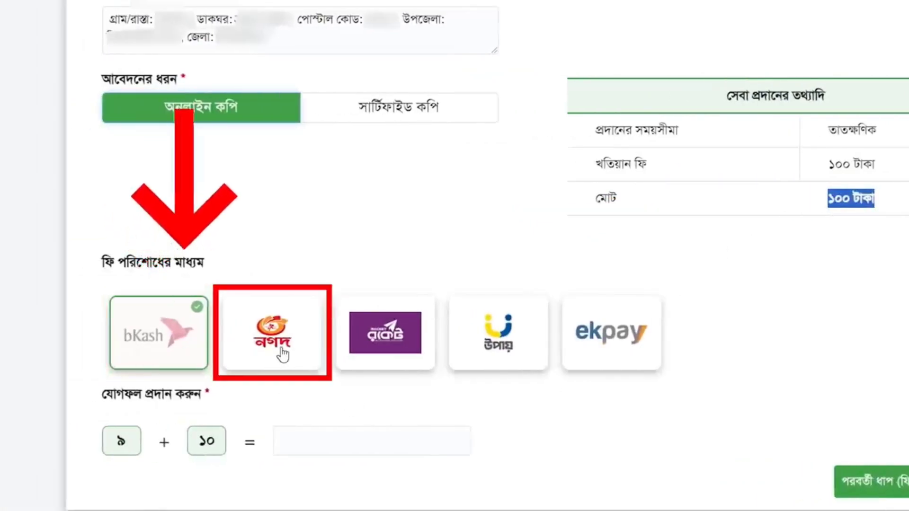
- Choose upay, answer the 9 + 10 check with ১৯, and proceed to fee payment
left_click(507, 339)
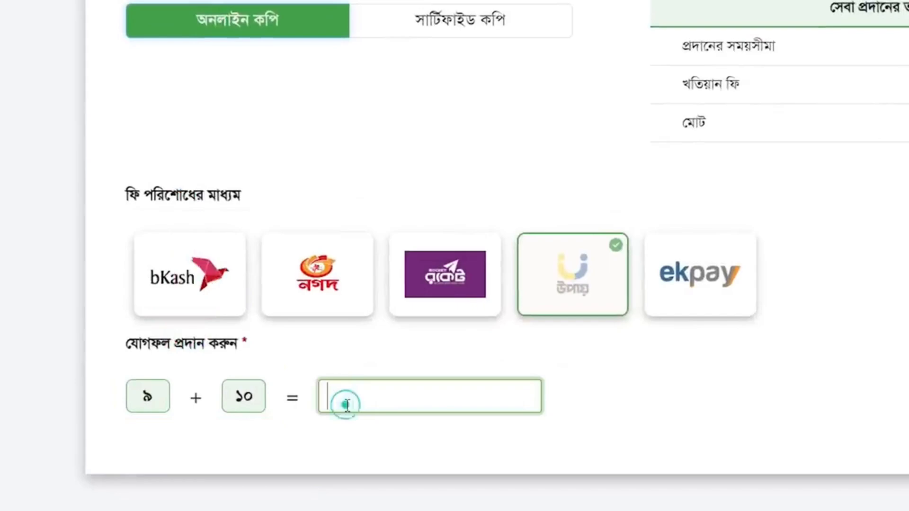
type("১৯")
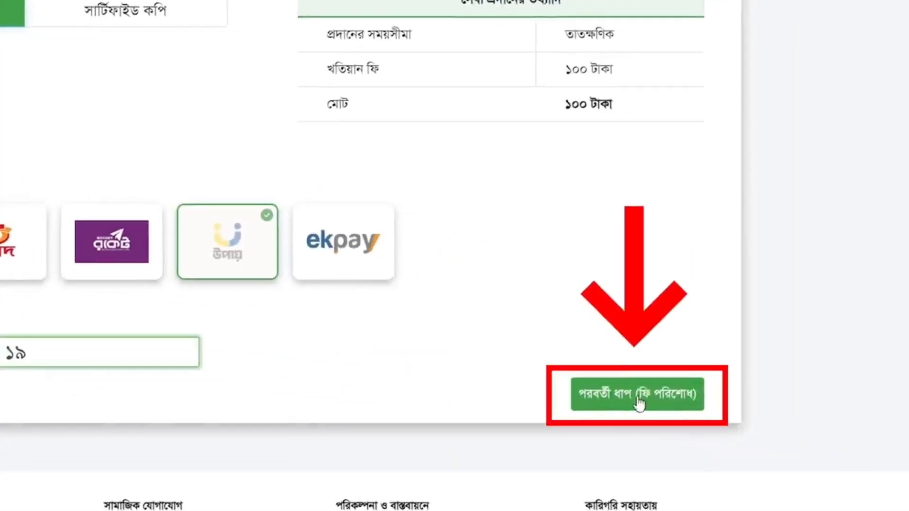
left_click(630, 403)
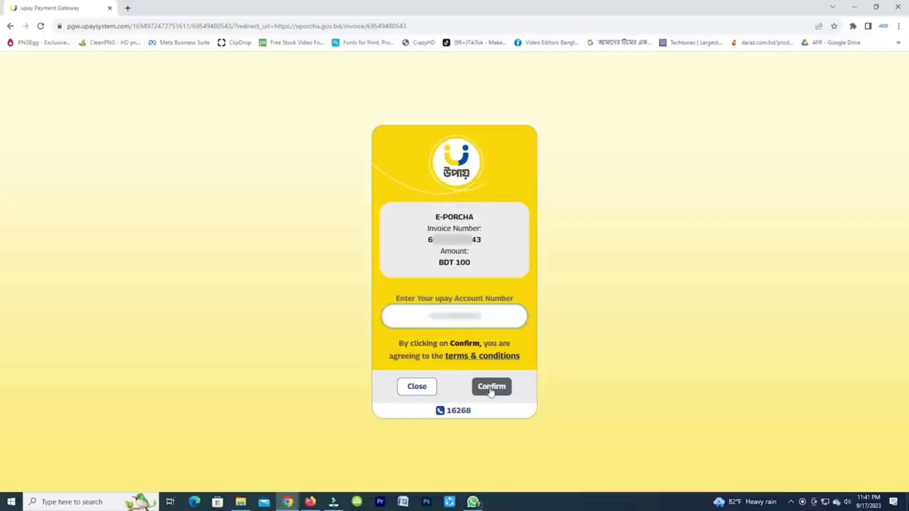
- Pay the BDT 100 invoice by confirming the account number, the OTP and the account PIN
left_click(491, 388)
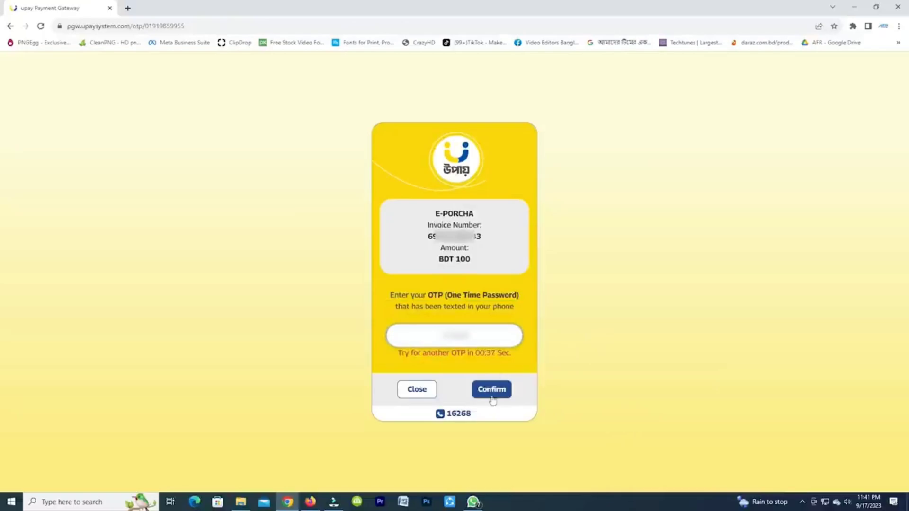
left_click(484, 397)
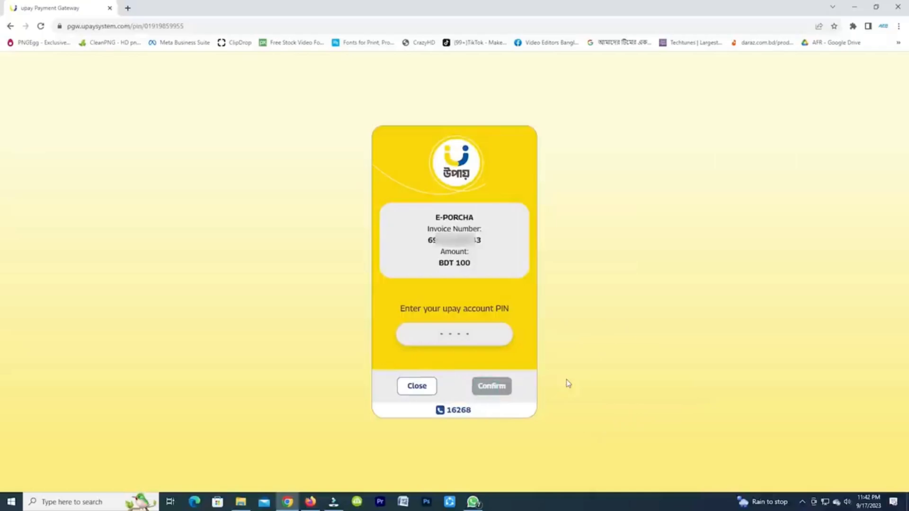
type("****")
left_click(489, 385)
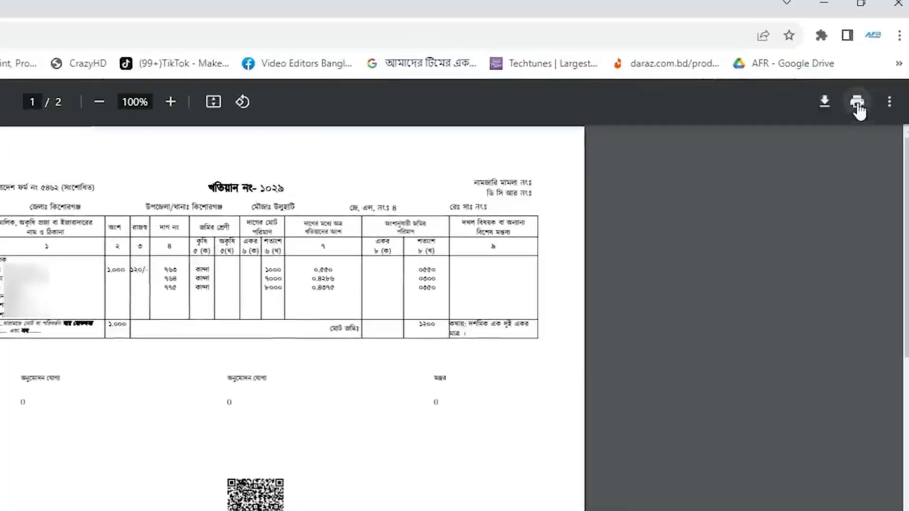
- Save the khatian 1029 copy as khatian.pdf, then select the three land class entries
left_click(826, 107)
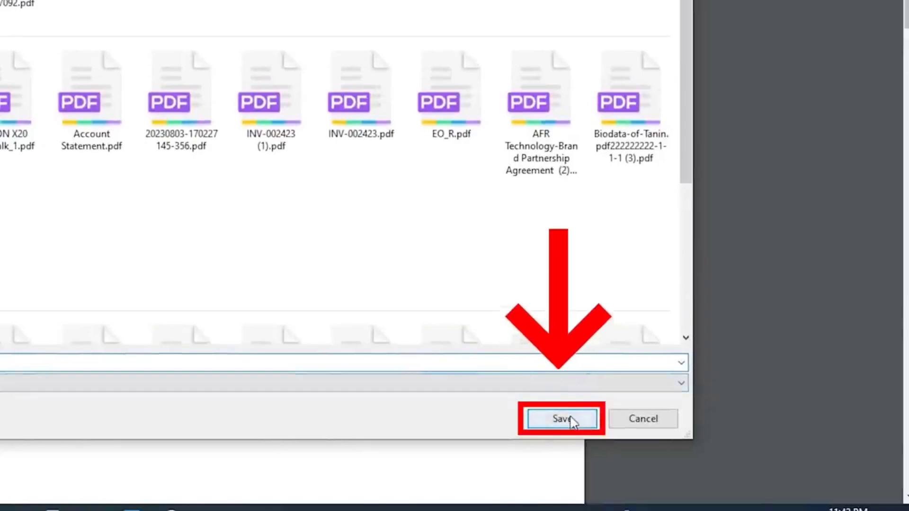
left_click(571, 482)
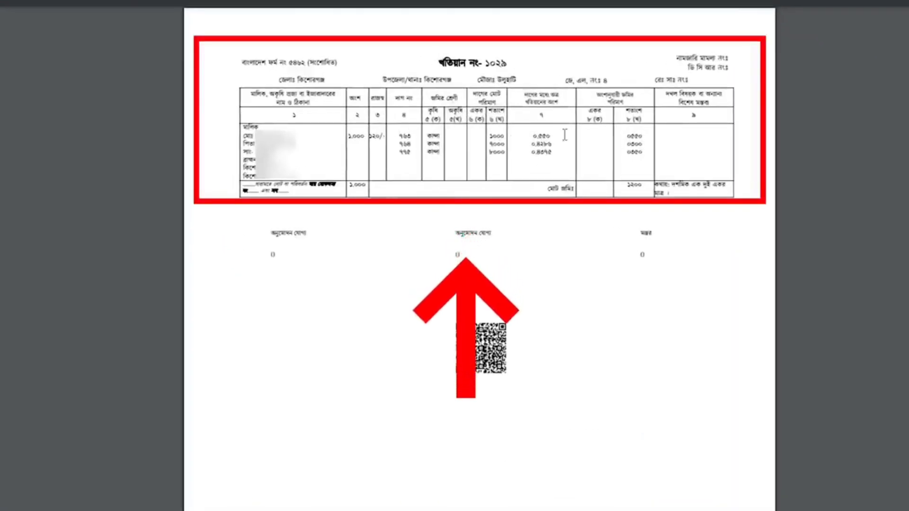
left_click(429, 140)
left_click_drag(429, 140, 438, 154)
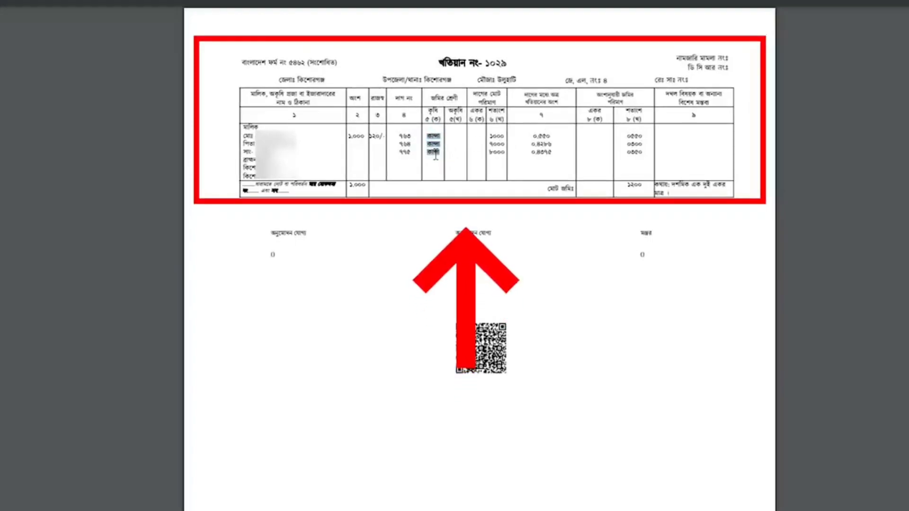